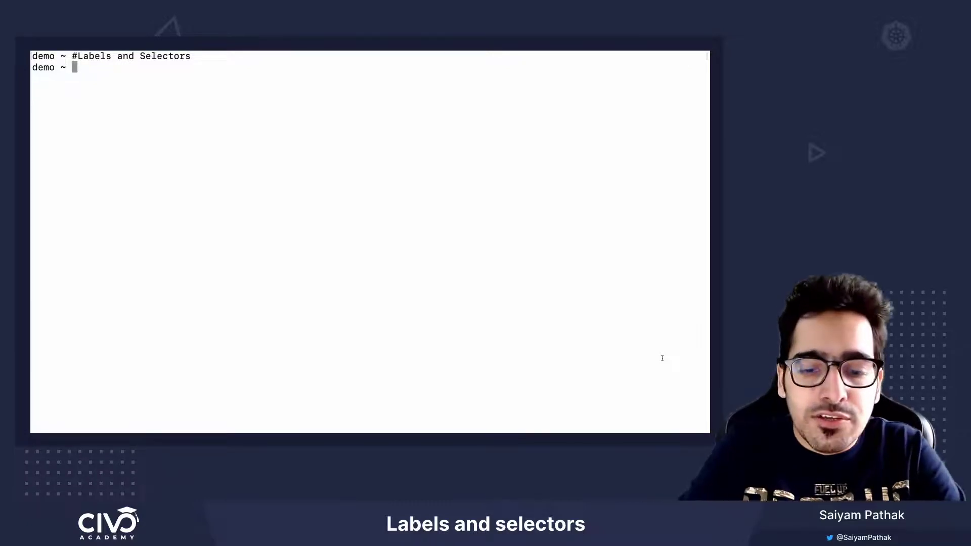
pyautogui.write('kube')
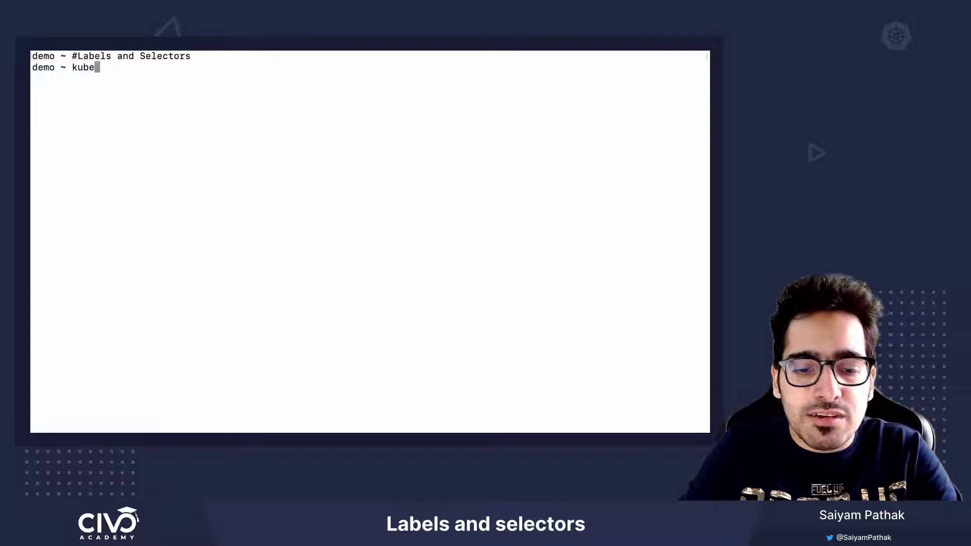
pyautogui.write('ctl get pods')
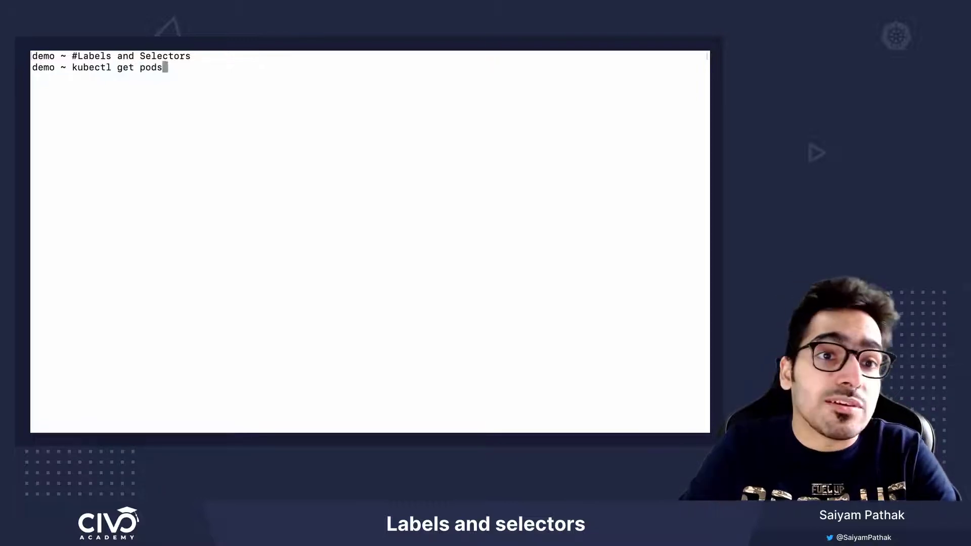
pyautogui.write(' --show')
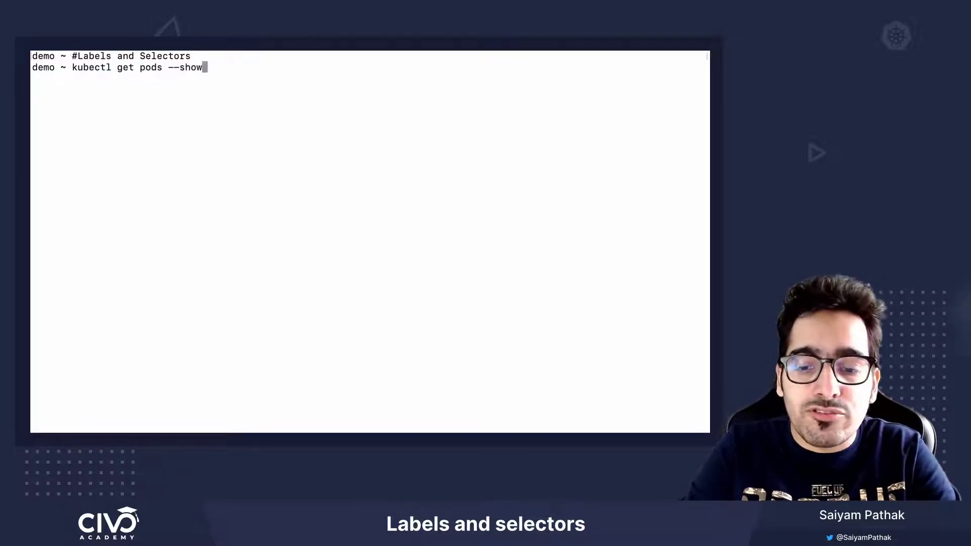
pyautogui.write('-labe')
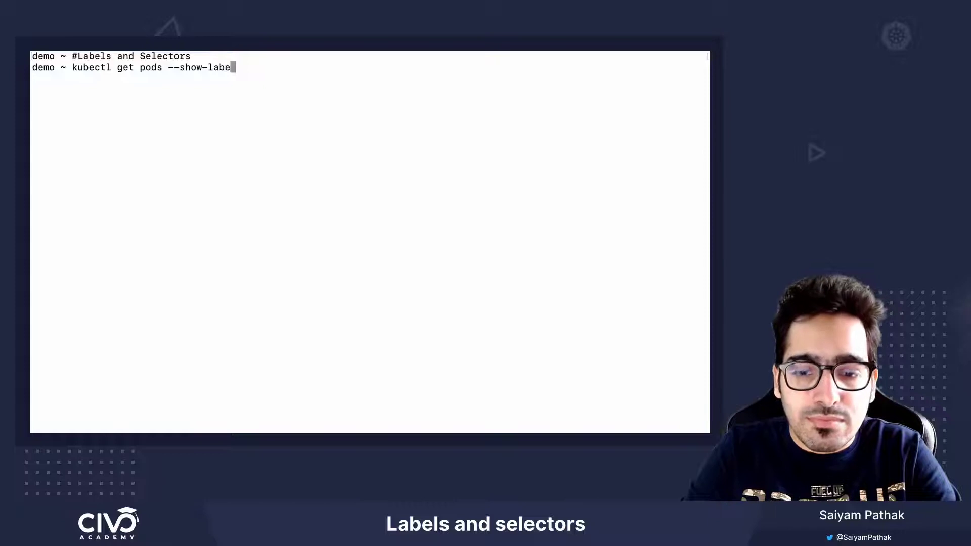
pyautogui.write('l')
# Step: Run 'kubectl get pods --show-labels' and highlight the nginx pod and its run=nginx label
pyautogui.press('Return')
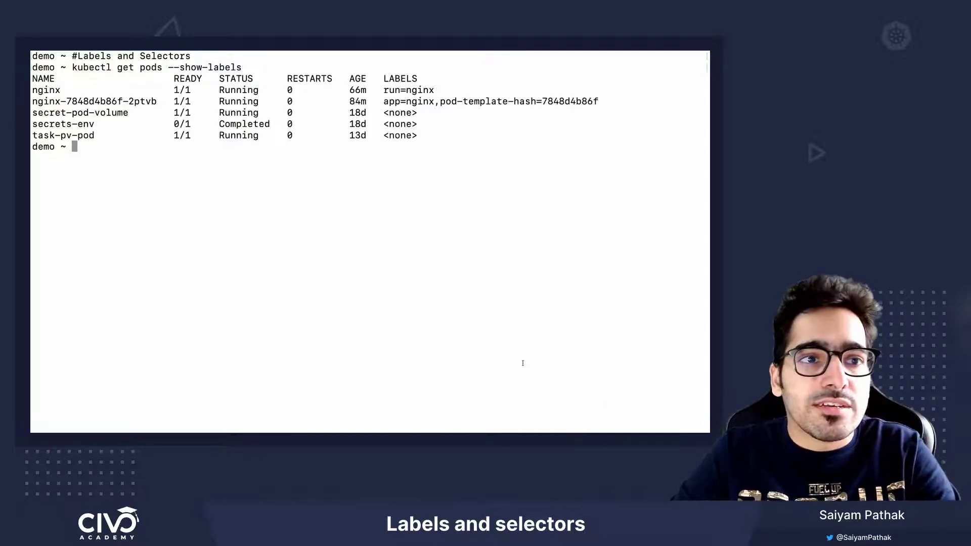
pyautogui.doubleClick(47, 91)
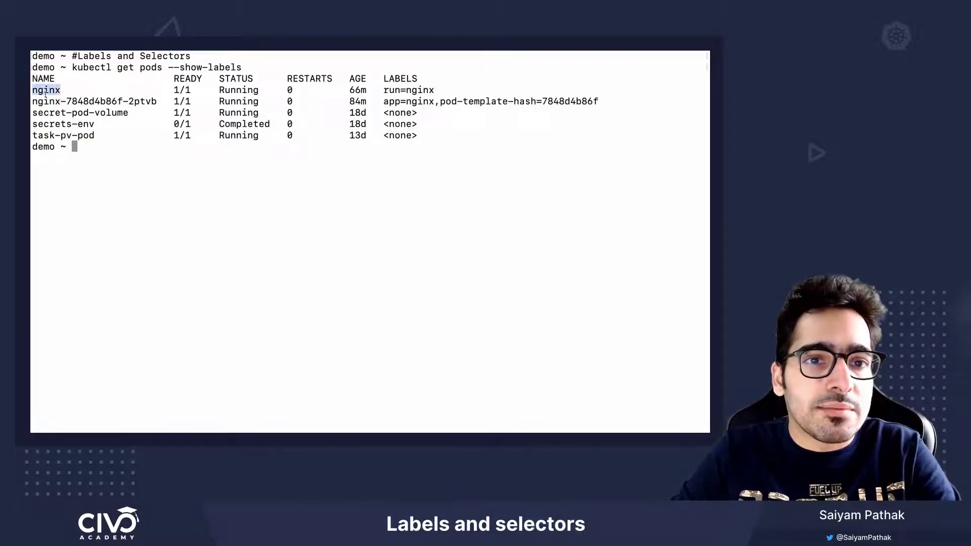
pyautogui.moveTo(384, 90); pyautogui.dragTo(433, 90)
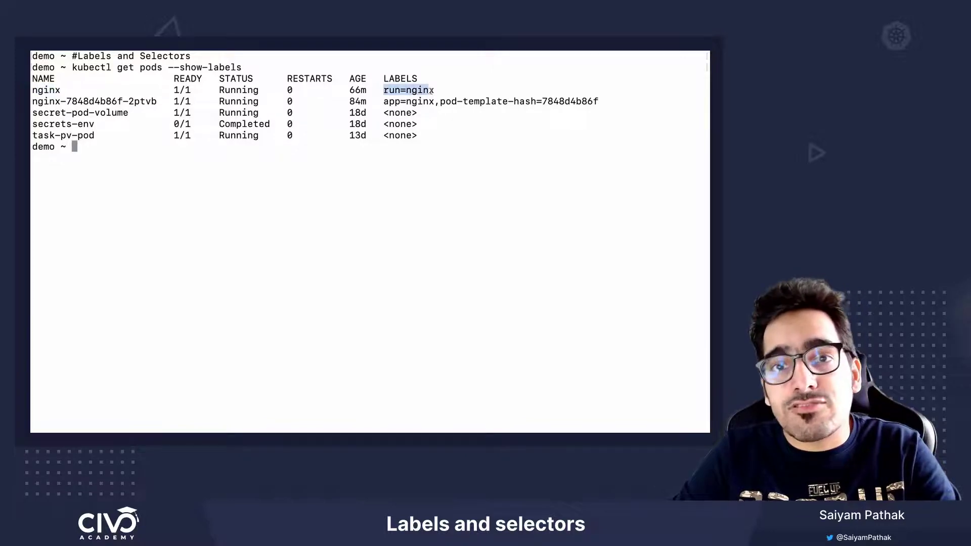
pyautogui.click(431, 90)
pyautogui.write('k')
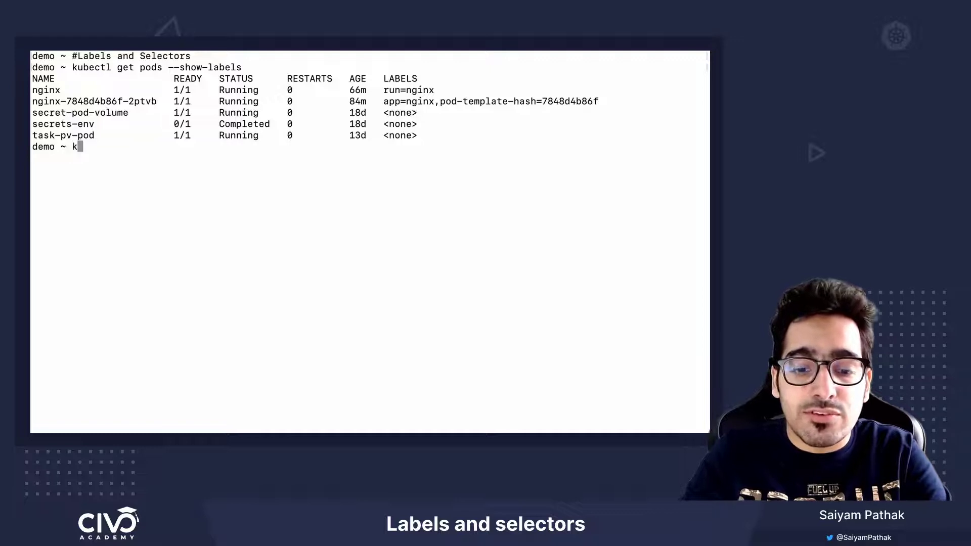
pyautogui.write('ubectl label ')
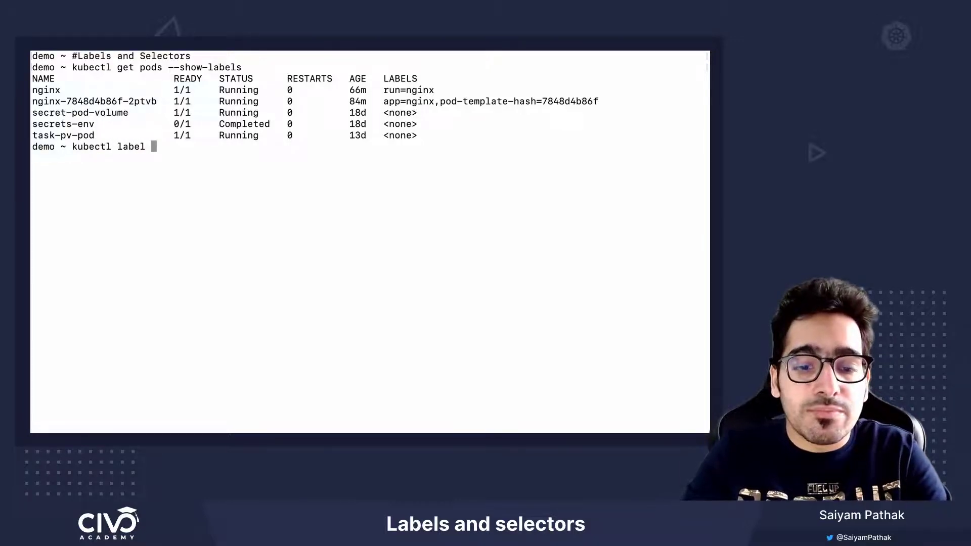
pyautogui.write('pod nginx')
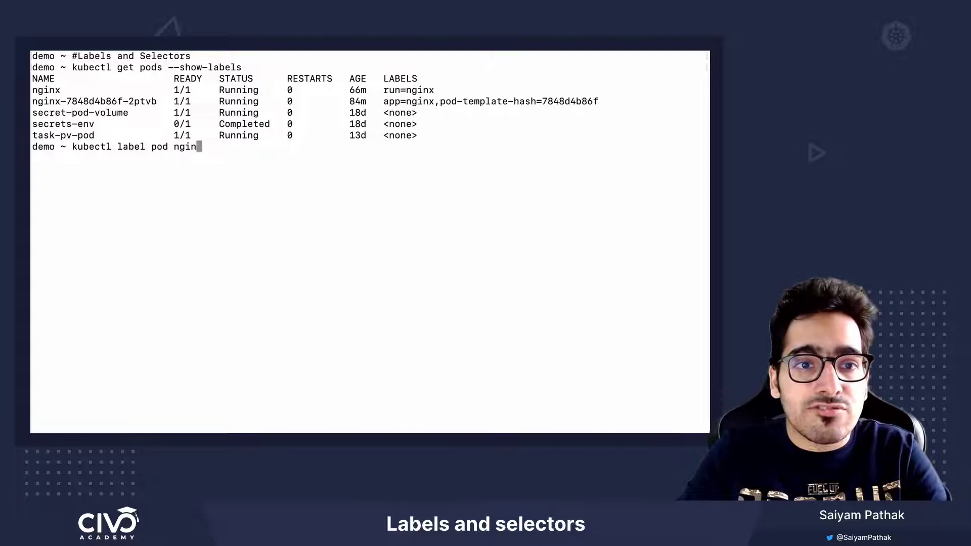
pyautogui.write(' dem')
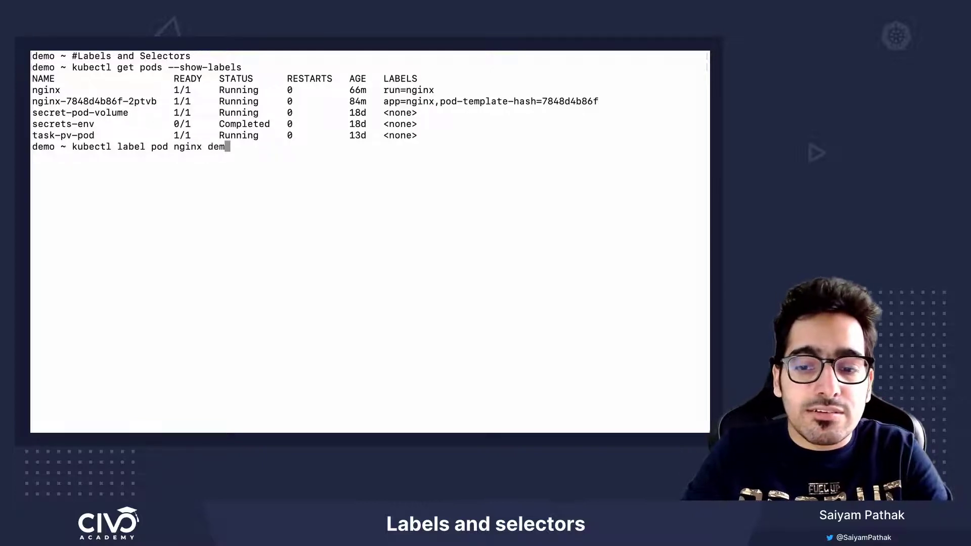
pyautogui.write('o=true')
# Step: Label the nginx pod demo=true and relist pods with their labels
pyautogui.press('Return')
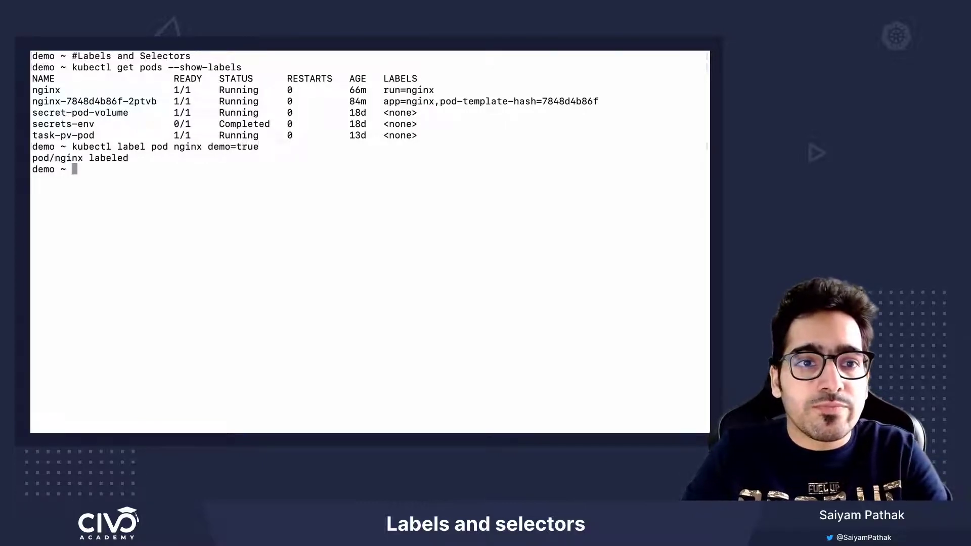
pyautogui.press('Up')
pyautogui.press('Up')
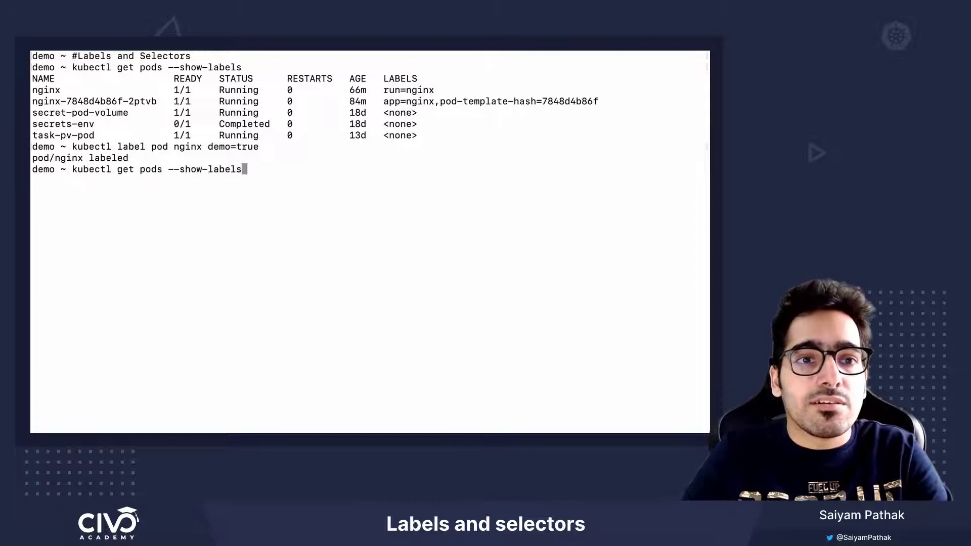
pyautogui.press('Return')
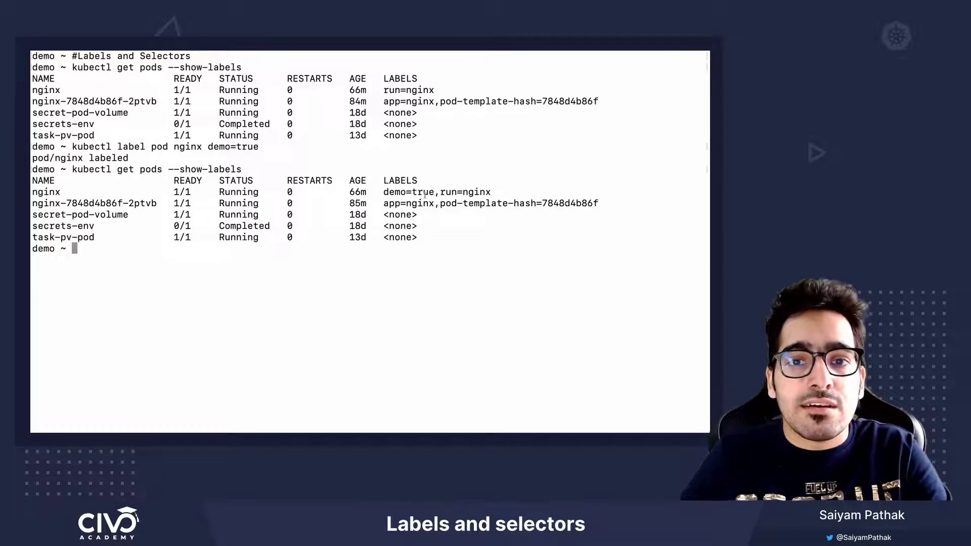
# Step: Highlight the new demo=true label in the nginx pod's row
pyautogui.moveTo(383, 191); pyautogui.dragTo(424, 191)
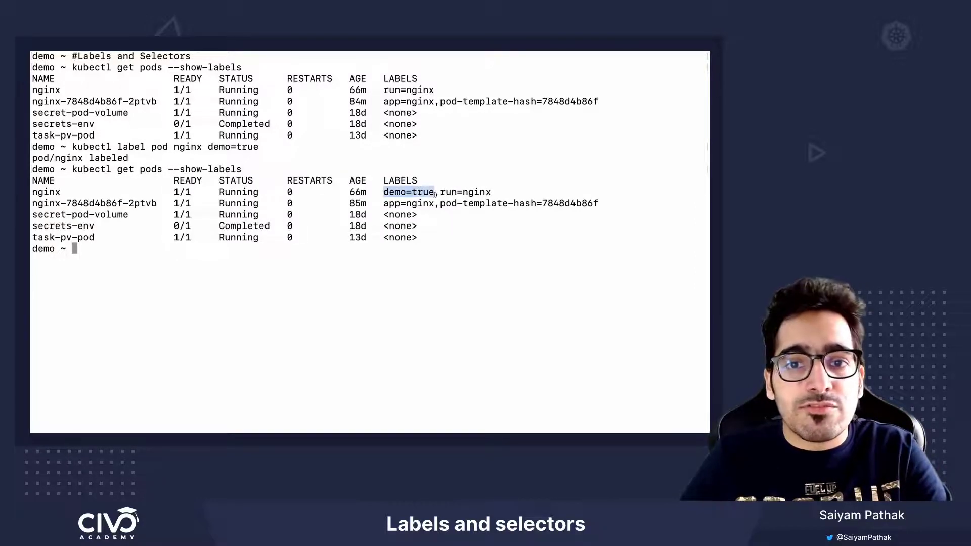
pyautogui.click(408, 209)
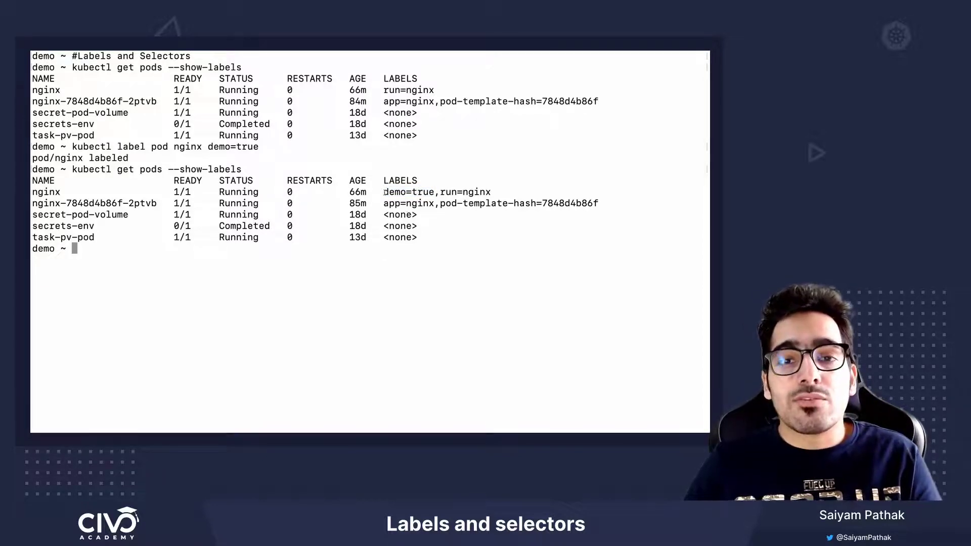
pyautogui.moveTo(385, 192); pyautogui.dragTo(431, 191)
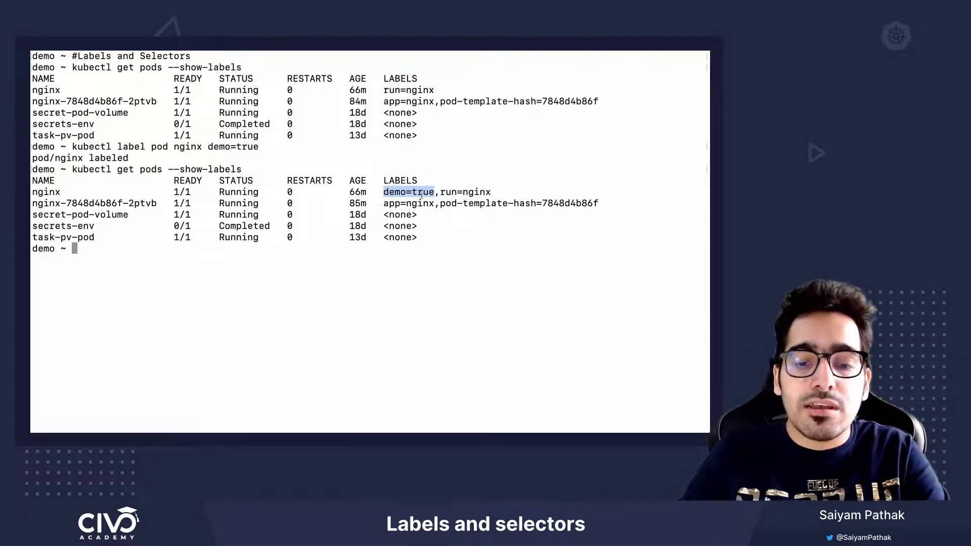
pyautogui.write('cat ')
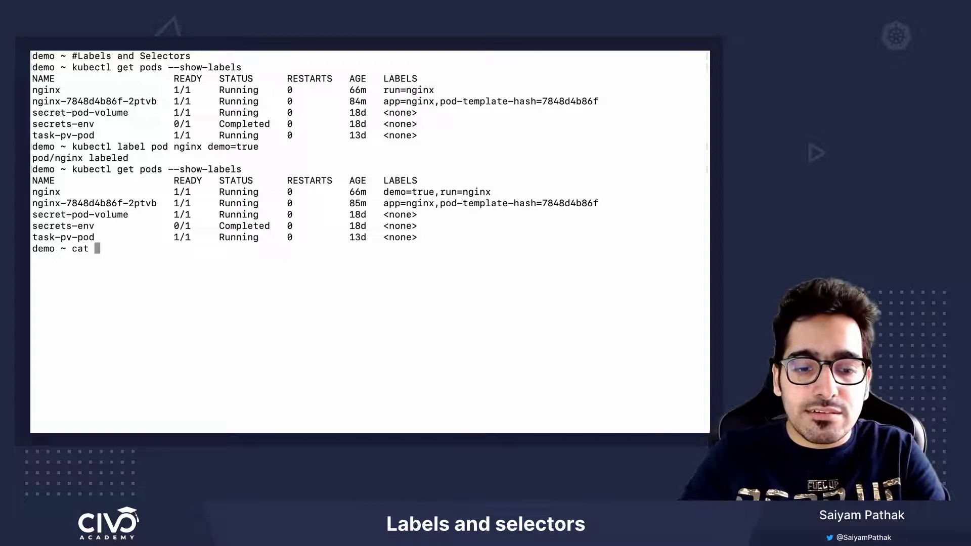
pyautogui.write('deploy.yaml')
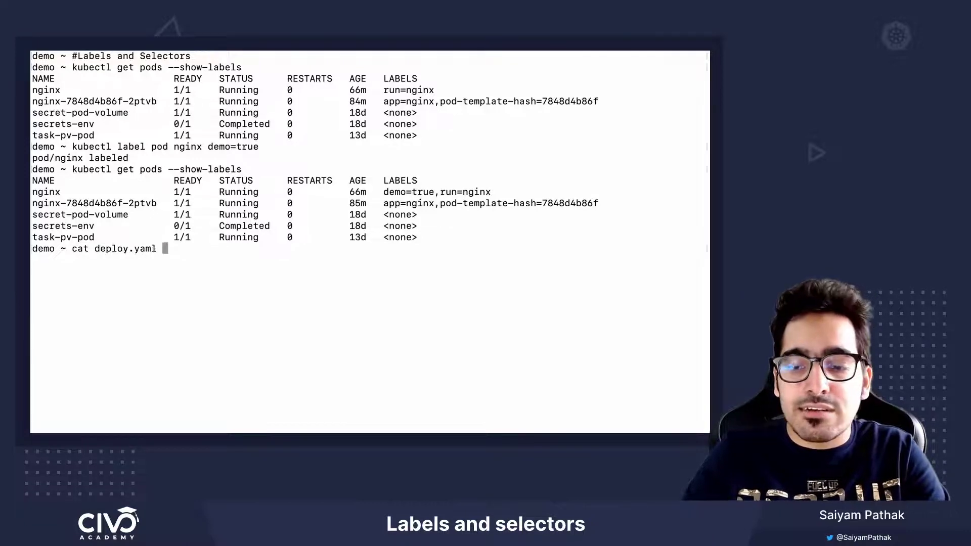
# Step: Print deploy.yaml with 'cat' and highlight its metadata section and labels
pyautogui.press('Return')
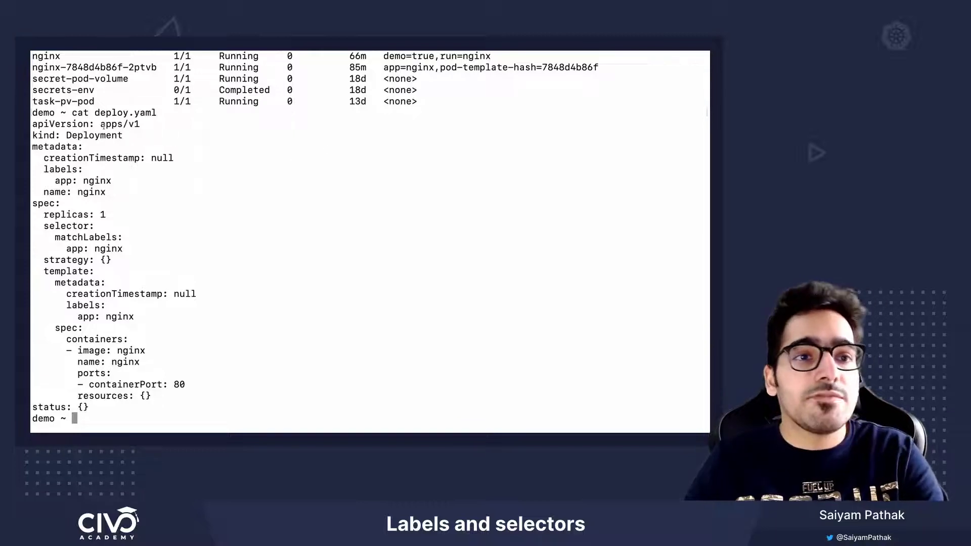
pyautogui.doubleClick(47, 144)
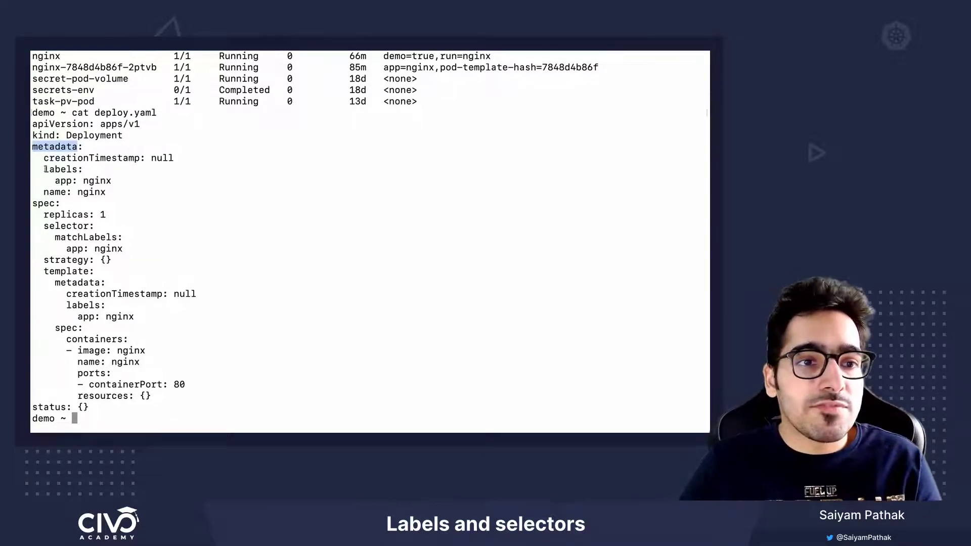
pyautogui.moveTo(44, 168); pyautogui.dragTo(111, 180)
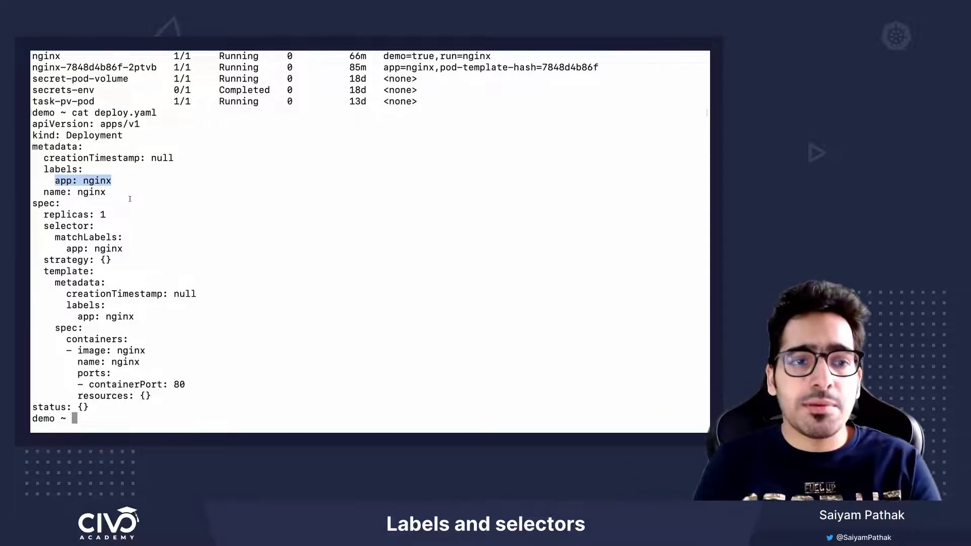
# Step: Highlight the selector section, its matchLabels field and the app: nginx value
pyautogui.doubleClick(57, 225)
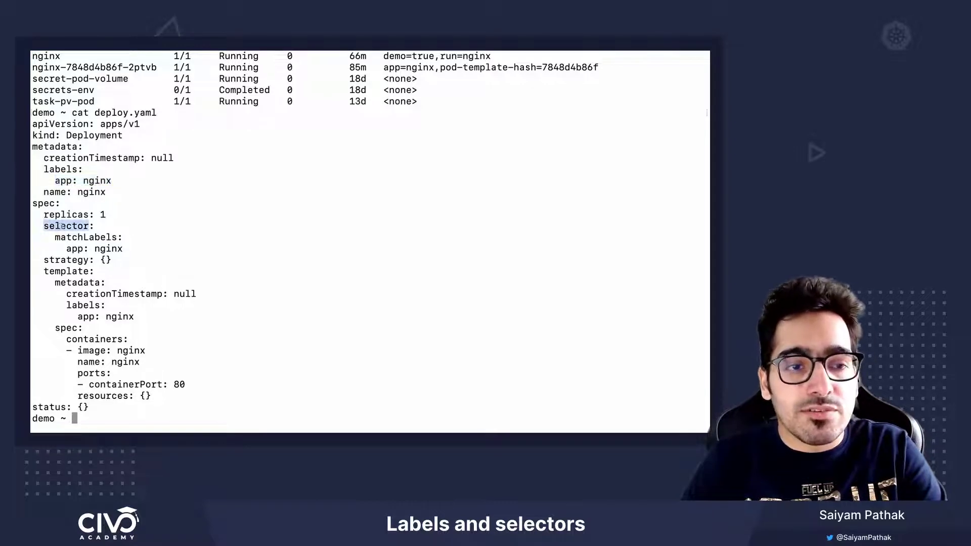
pyautogui.moveTo(54, 238); pyautogui.dragTo(123, 238)
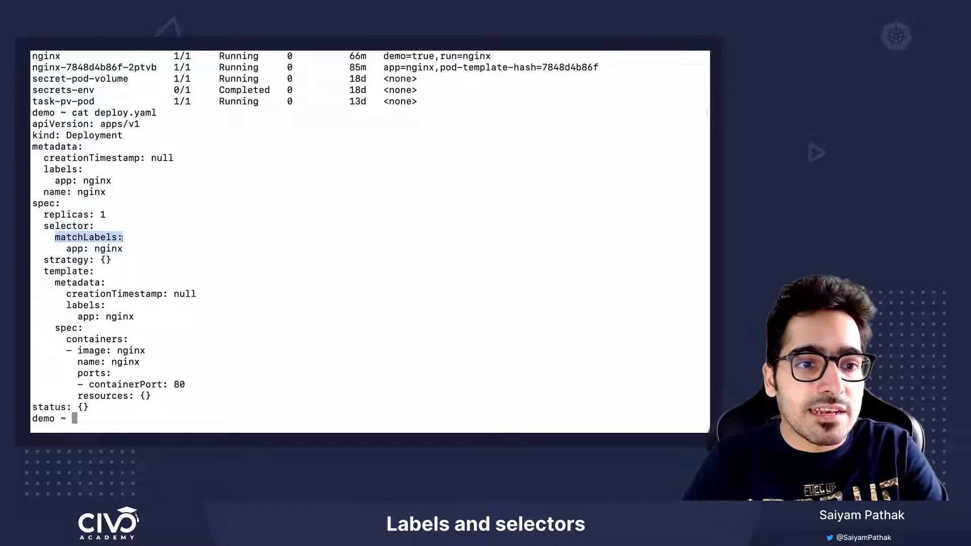
pyautogui.moveTo(66, 248); pyautogui.dragTo(115, 248)
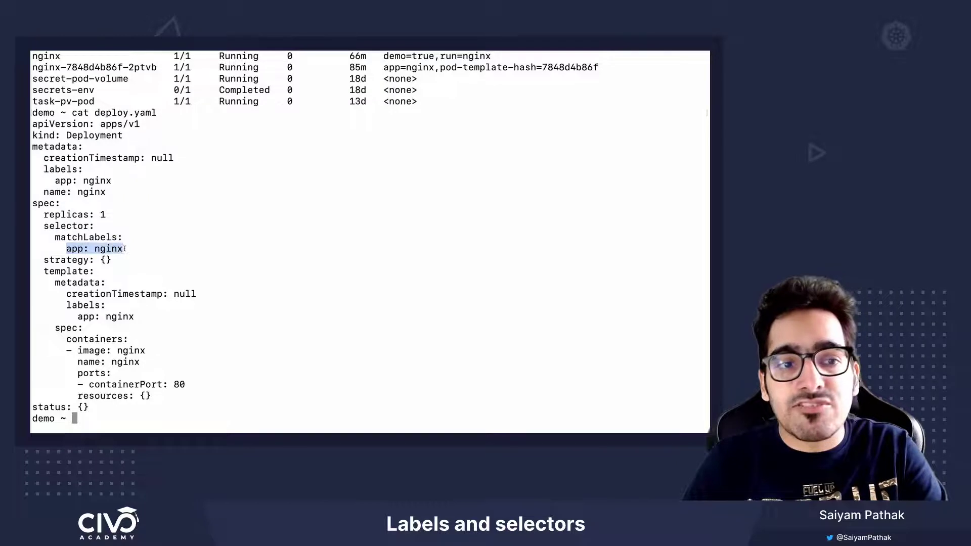